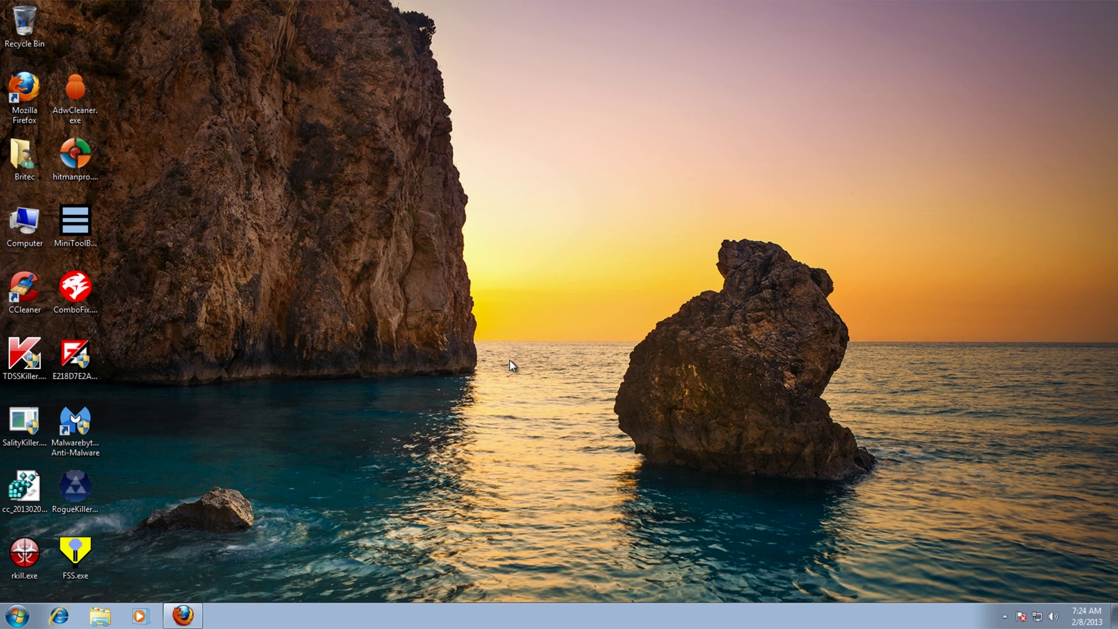
Review the KeyFinder web page, then minimize the browser back to the desktop
click(182, 615)
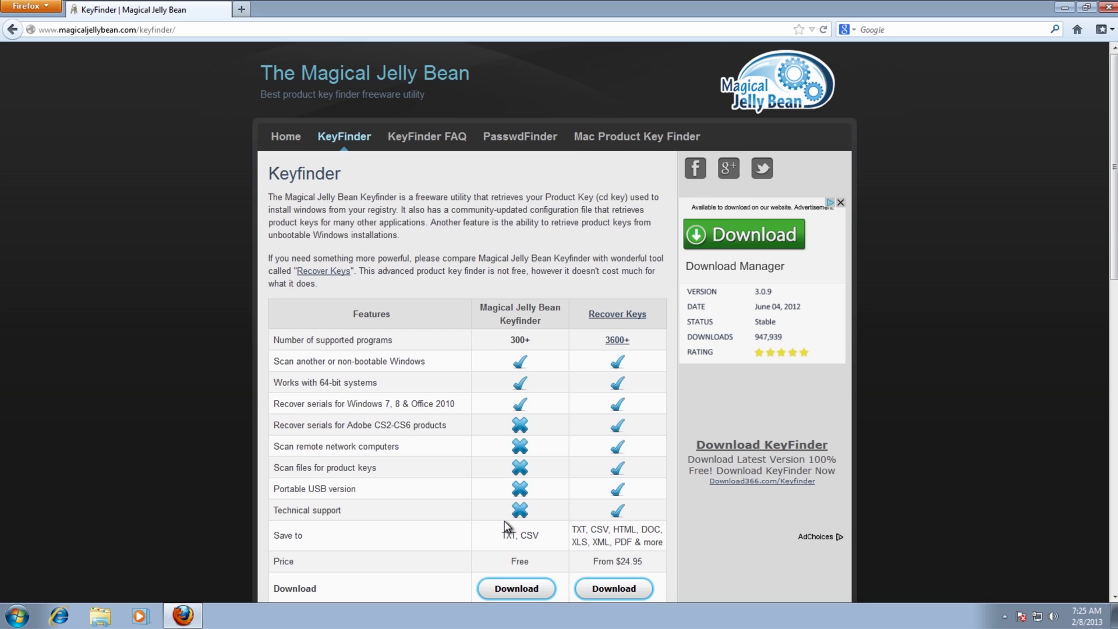
click(504, 588)
click(1061, 8)
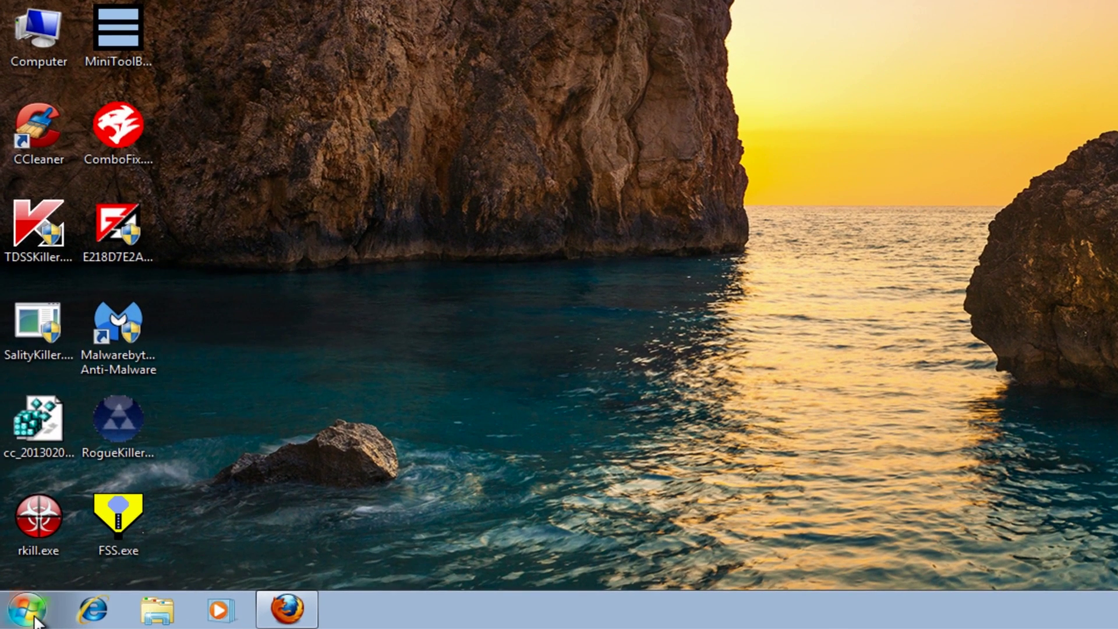
Check the shutdown options, open Backup and Restore, and view the Computer properties
click(29, 610)
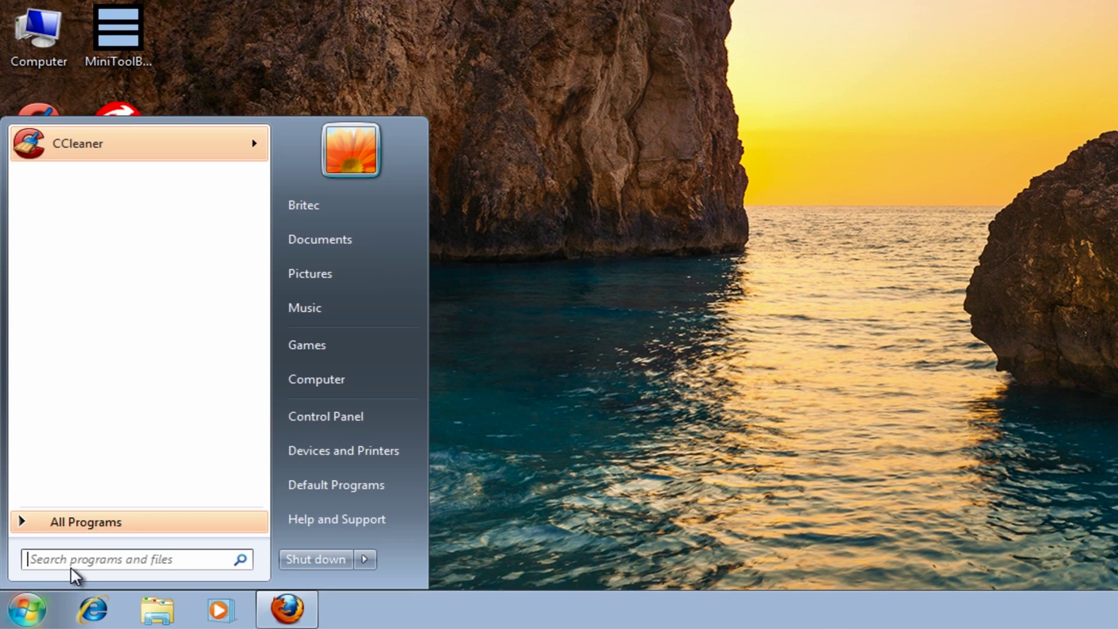
mouse_move(375, 566)
key(alt)
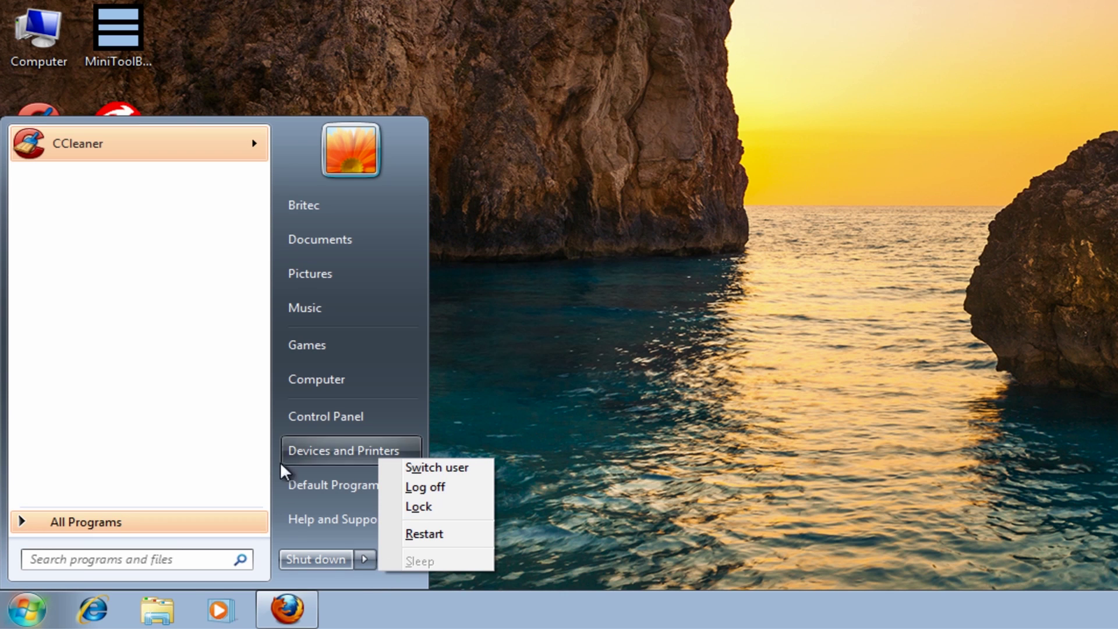
click(178, 560)
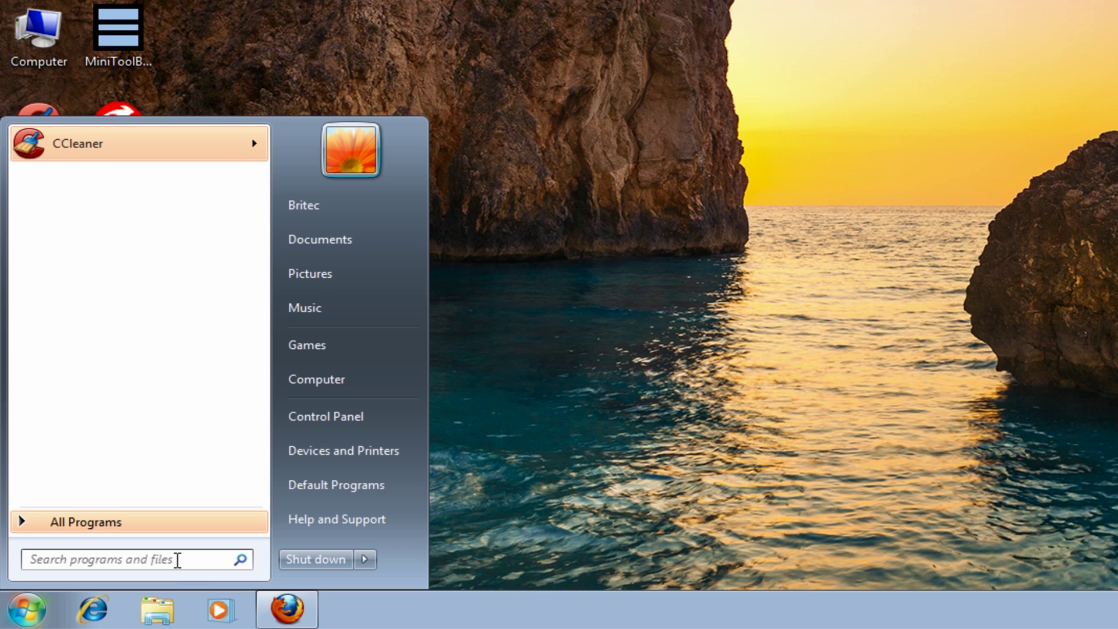
text(backup)
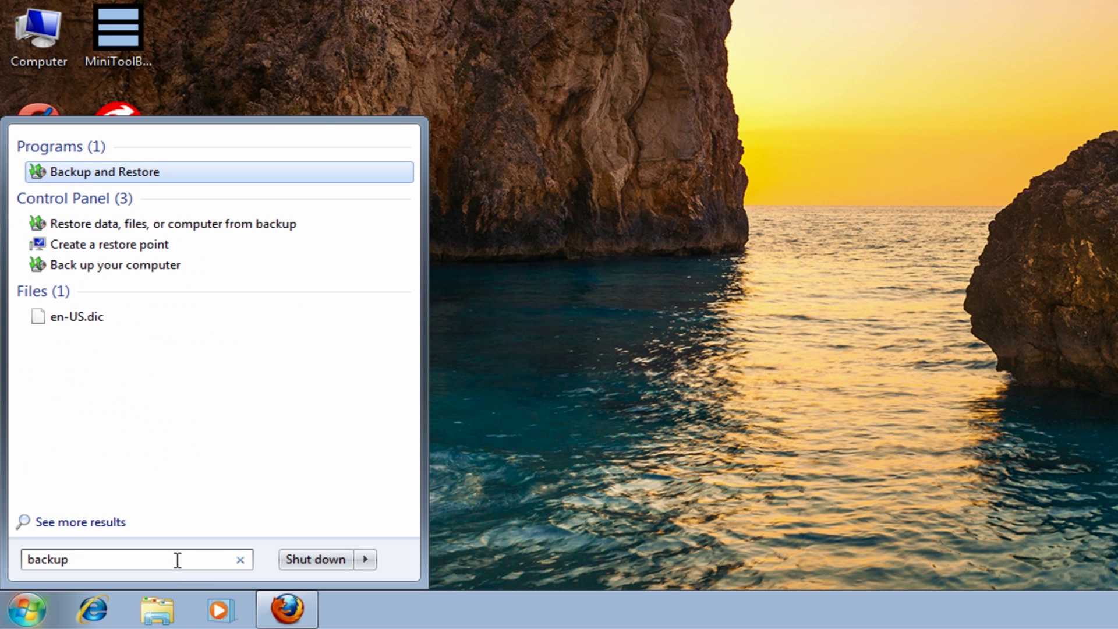
click(137, 170)
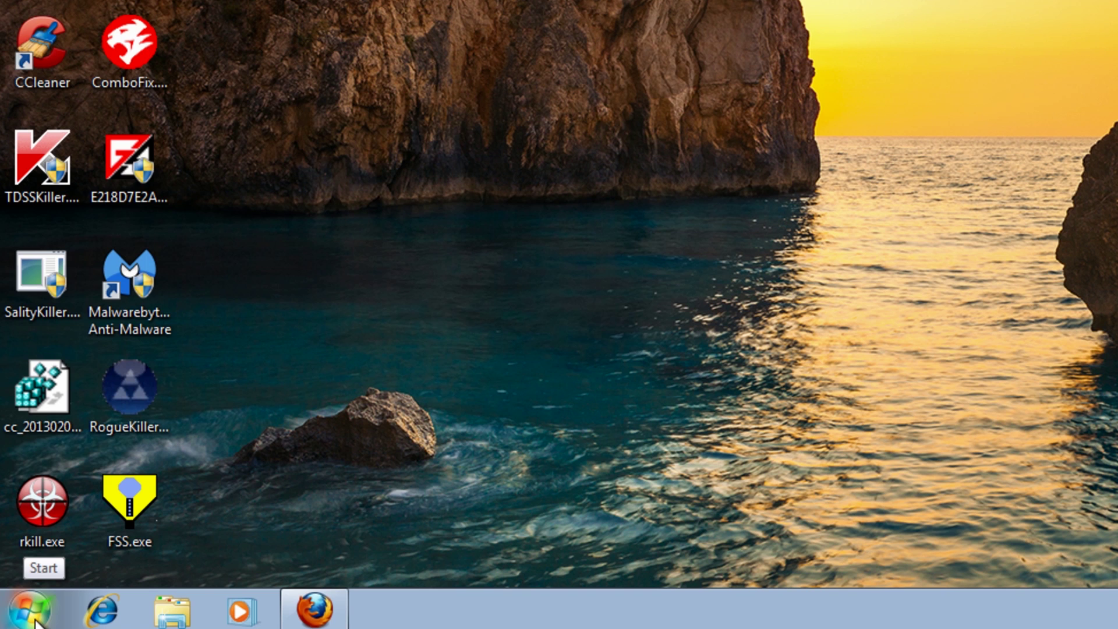
click(32, 611)
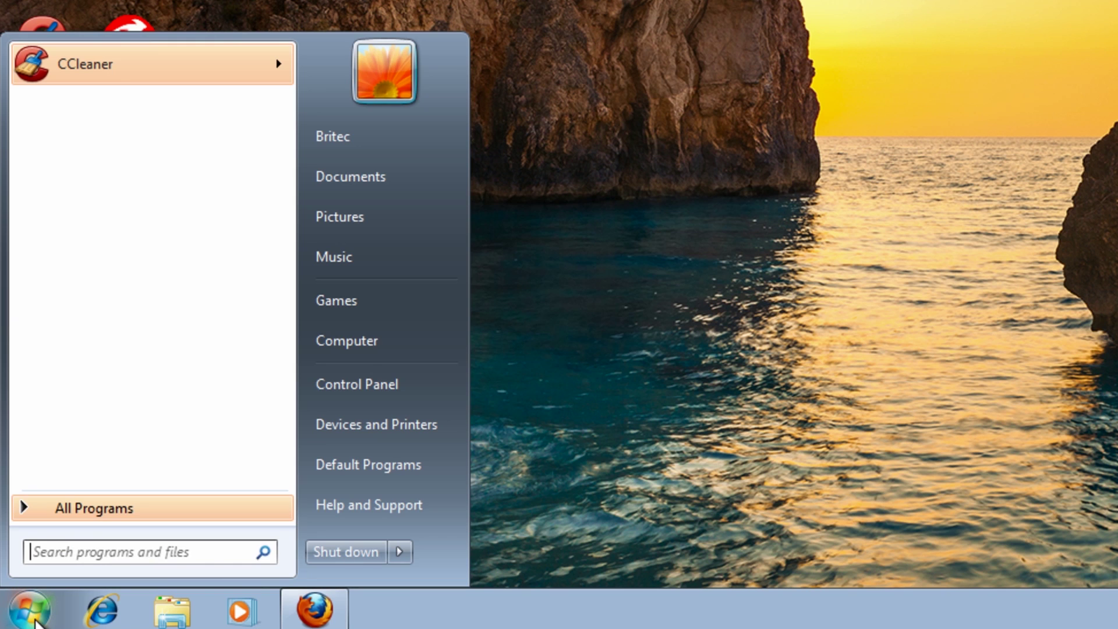
right_click(362, 349)
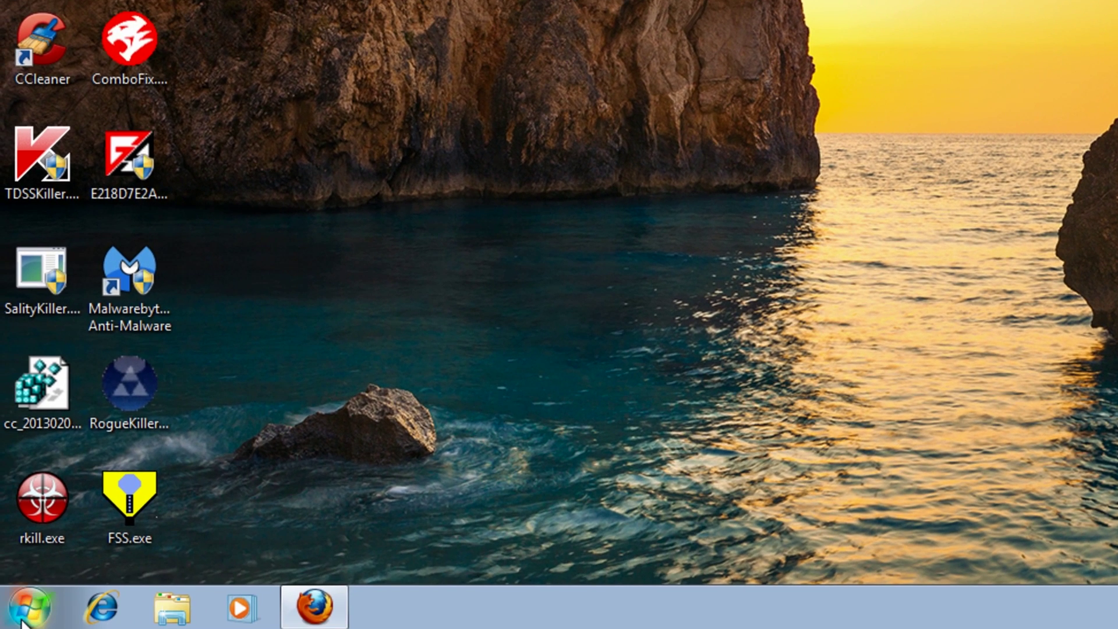
Go to the list of installed Windows updates via Control Panel's Programs
click(23, 620)
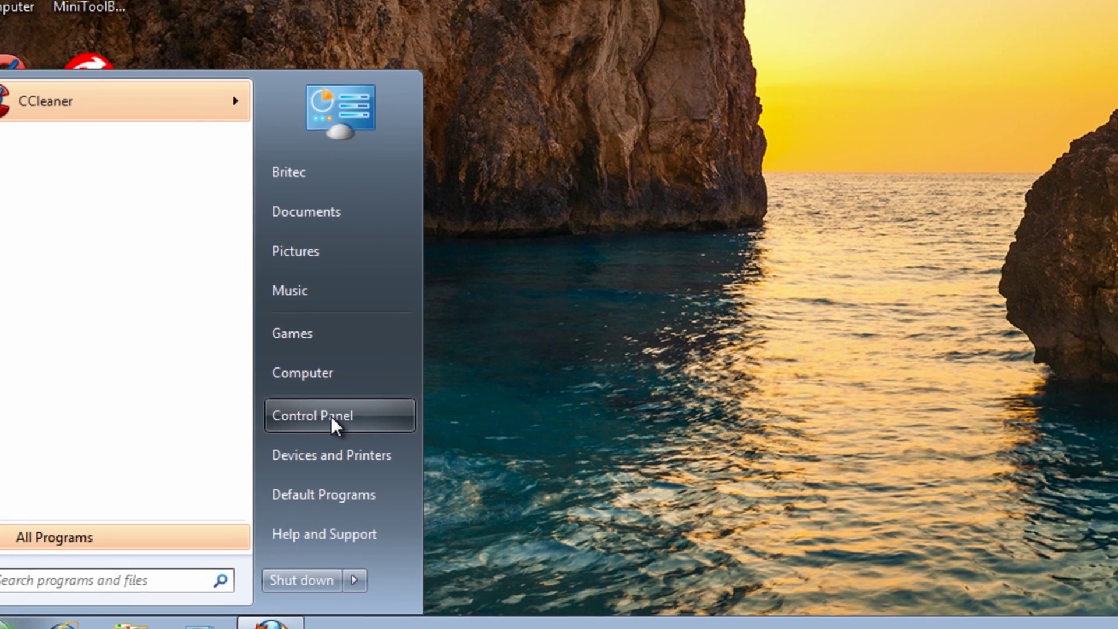
click(331, 415)
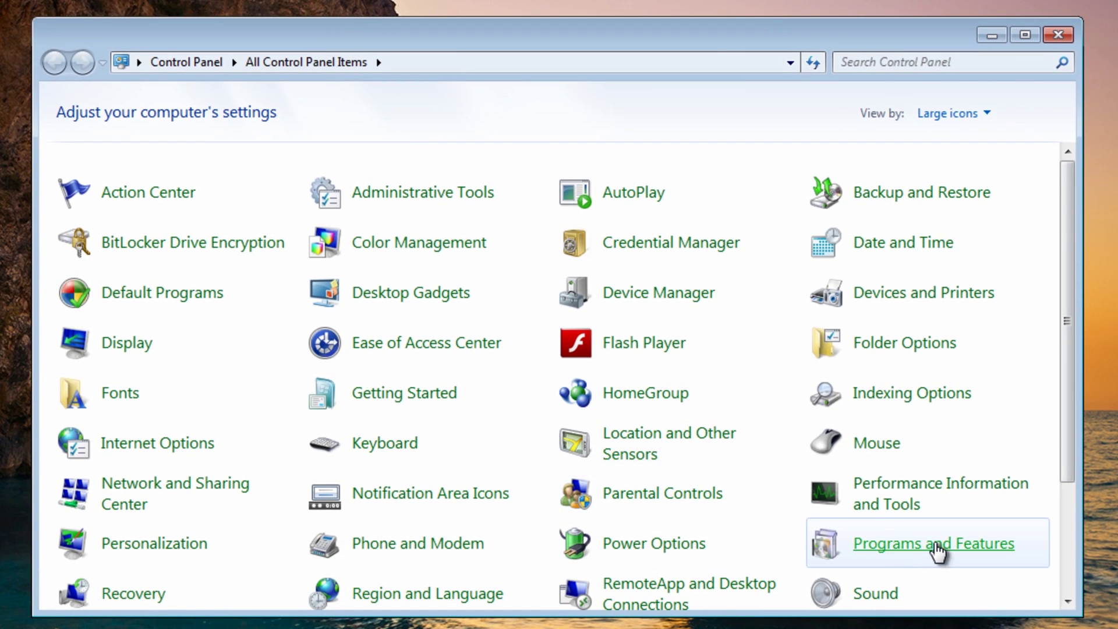
click(934, 552)
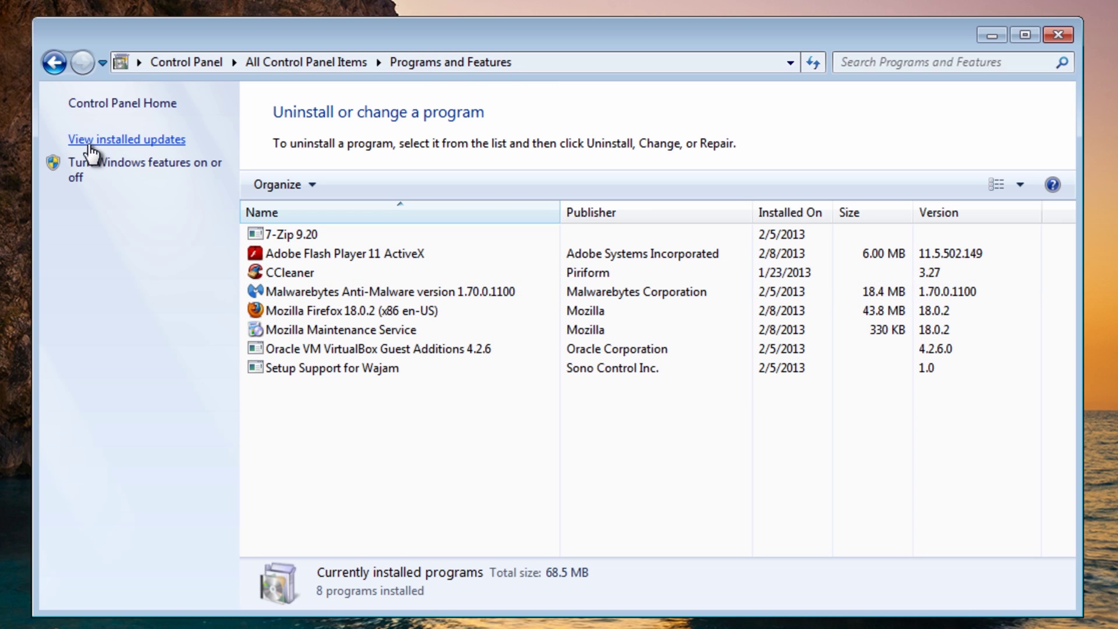
click(150, 153)
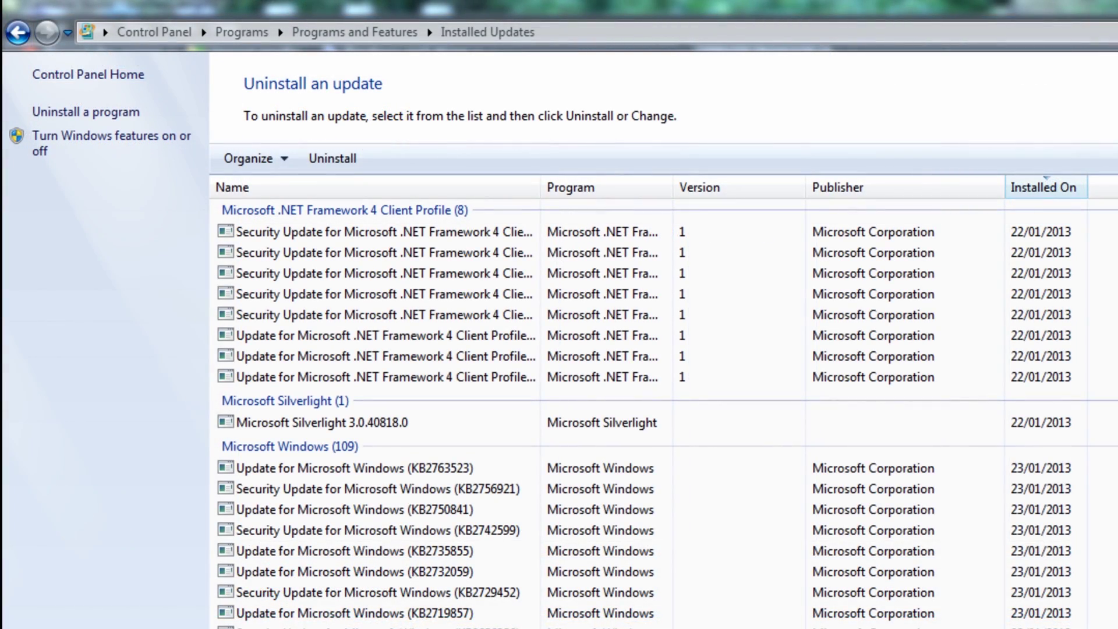
Select the Service Pack for Microsoft Windows (KB976932) update for uninstalling
scroll(650, 413, down, 20)
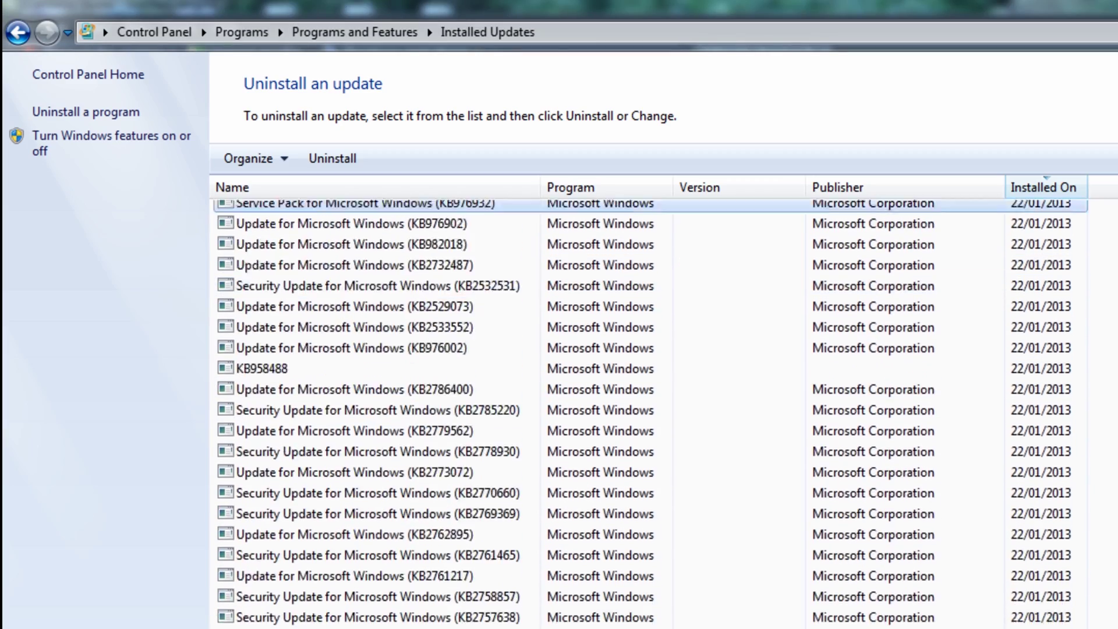
scroll(650, 413, down, 6)
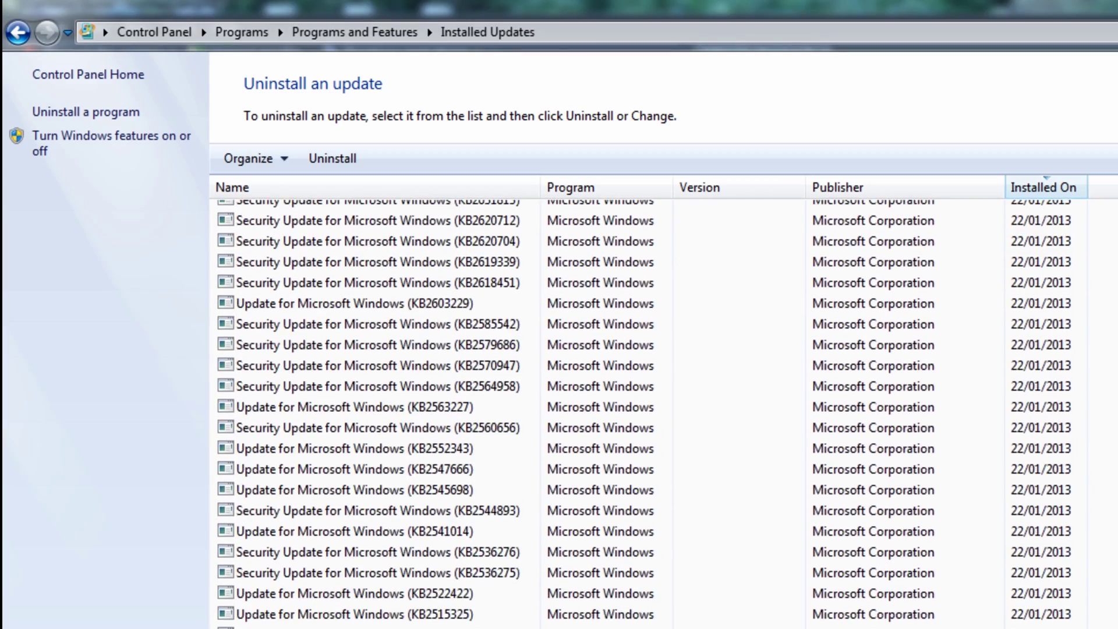
scroll(650, 414, up, 10)
scroll(650, 414, up, 15)
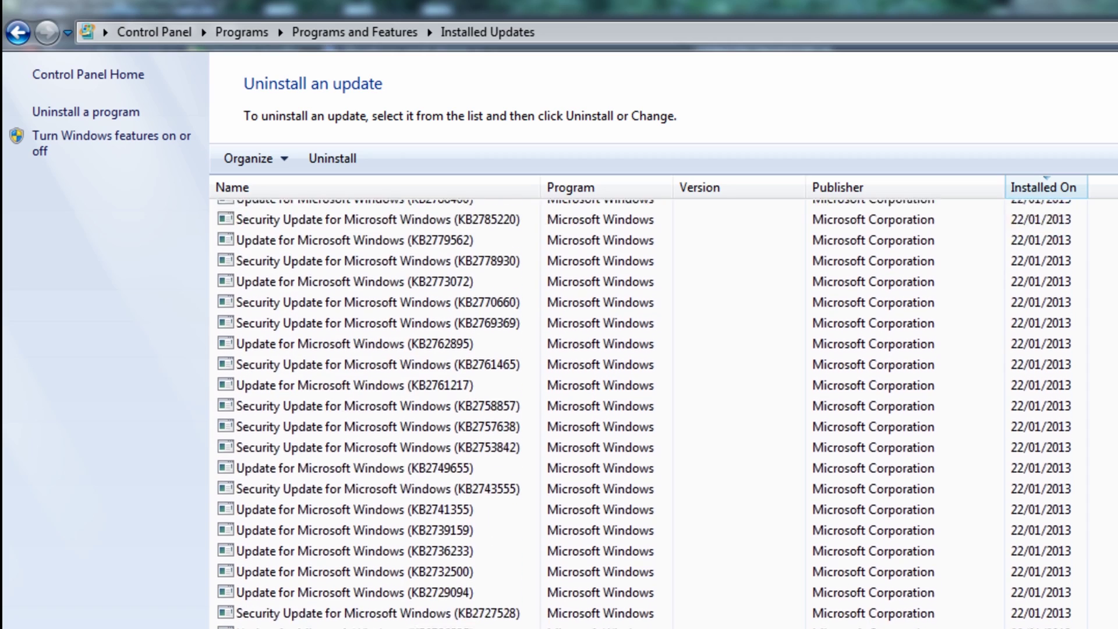
scroll(906, 531, up, 5)
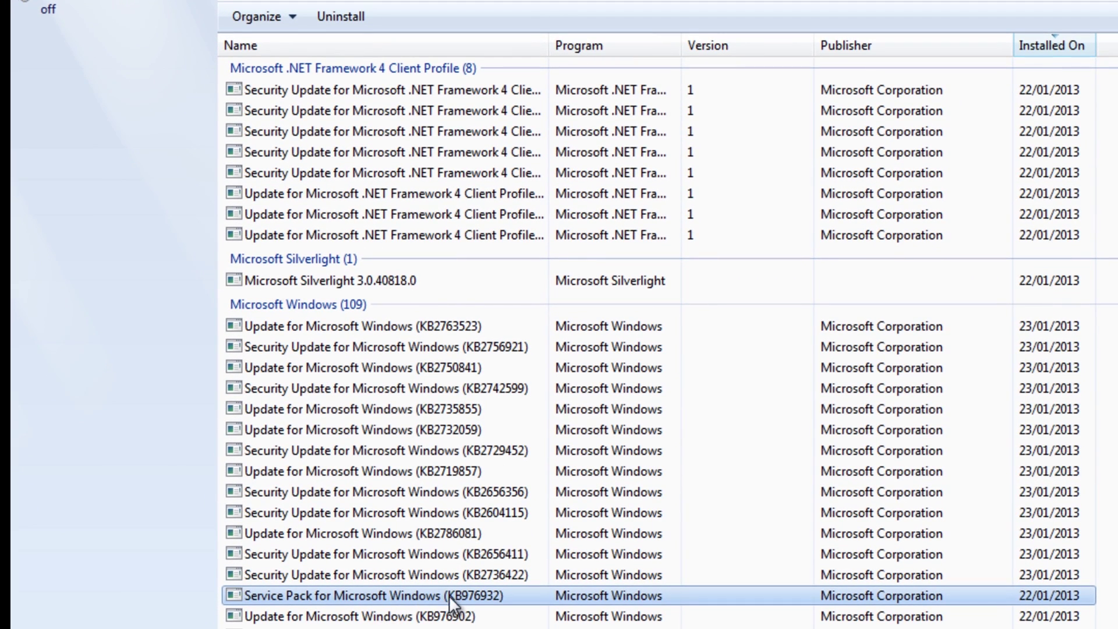
click(449, 595)
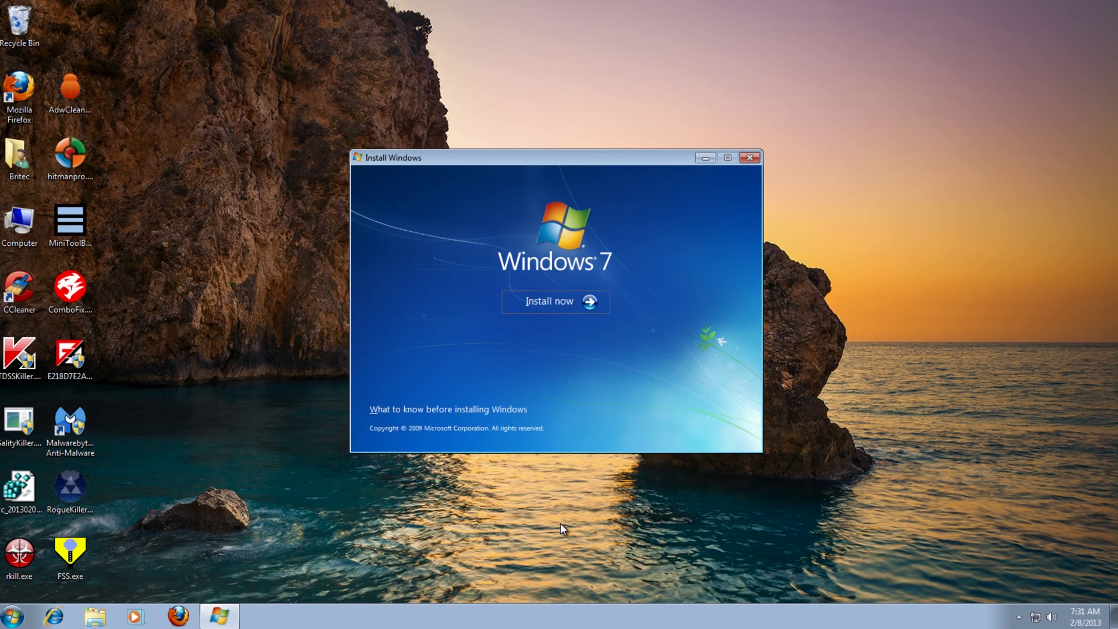
Begin Install now and have Setup download the latest installation updates online
click(556, 307)
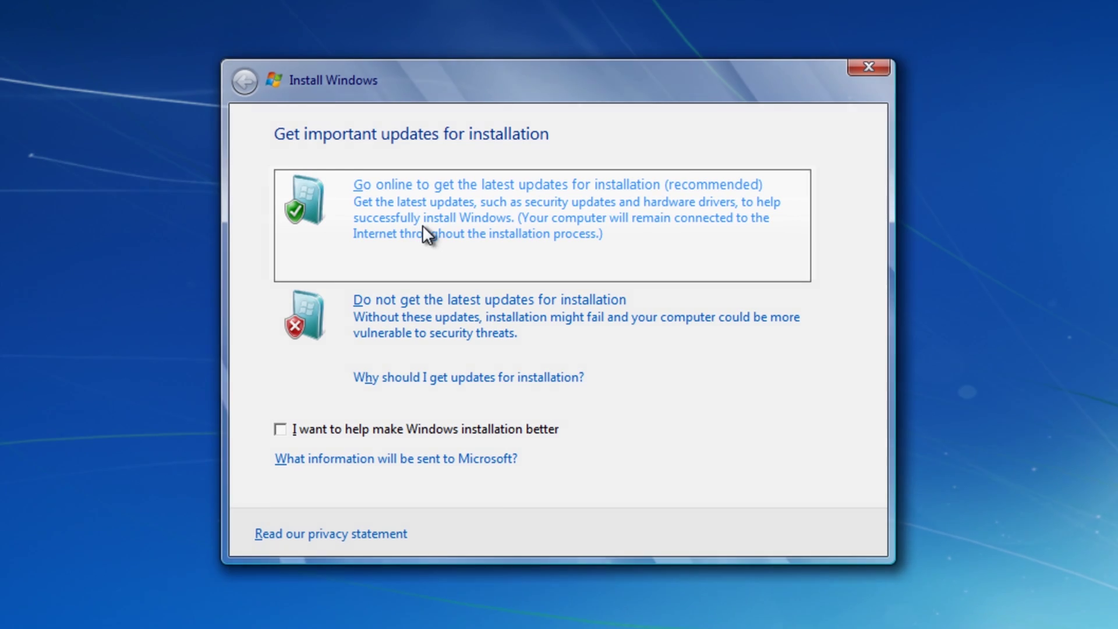
click(430, 236)
click(459, 226)
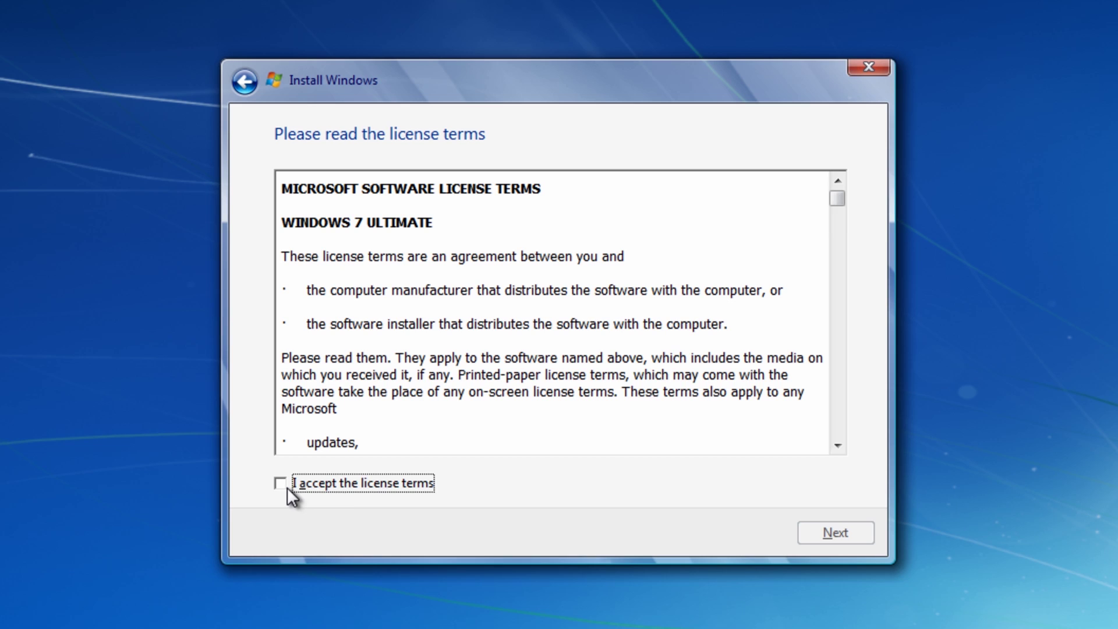
Accept the Windows 7 license terms and pick the Upgrade installation type
click(280, 483)
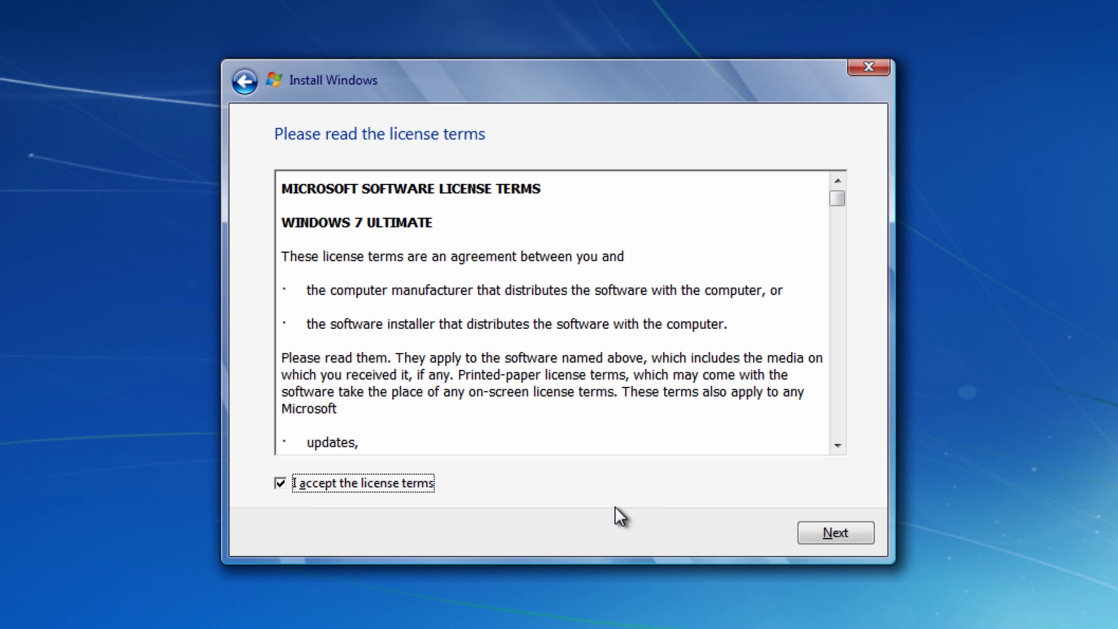
click(834, 534)
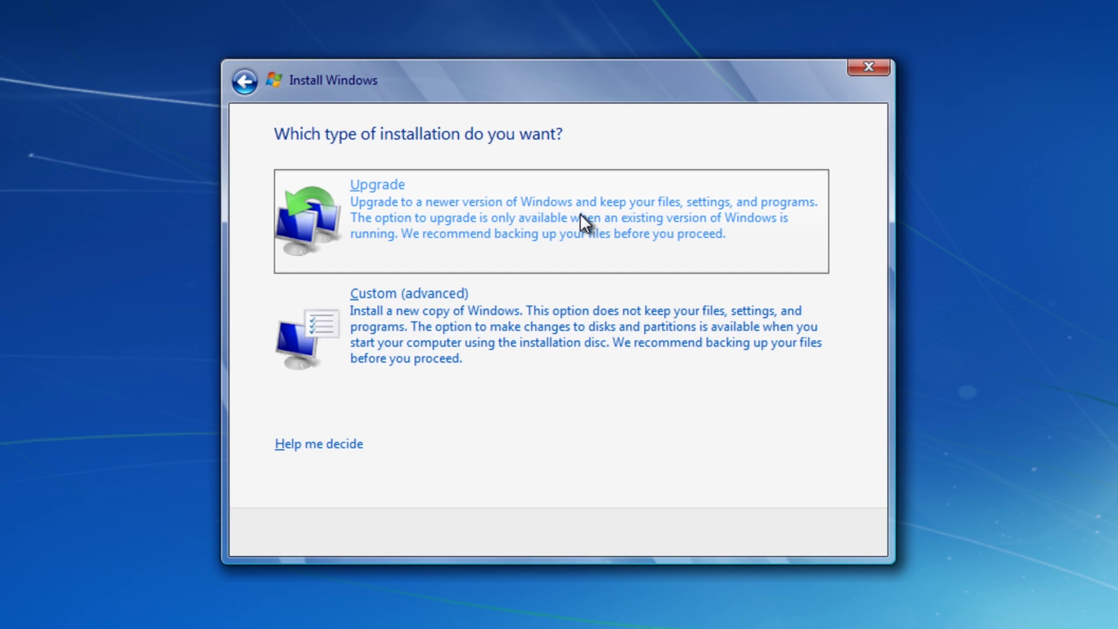
click(483, 201)
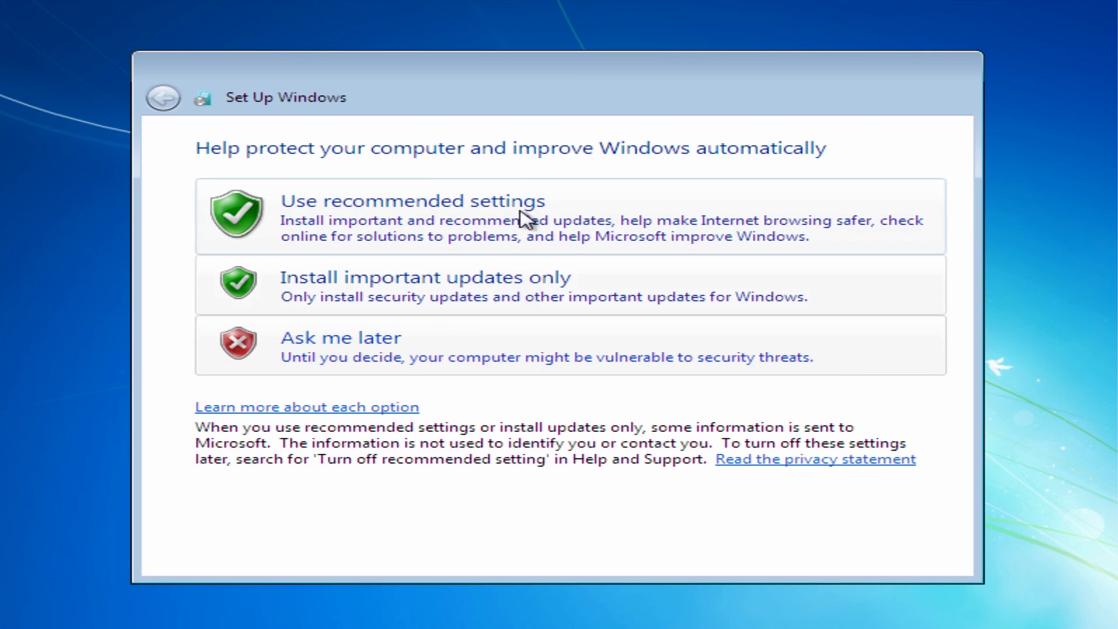
Choose Ask me later for updates and set time zone to (UTC) Dublin, Edinburgh, Lisbon, London
click(355, 347)
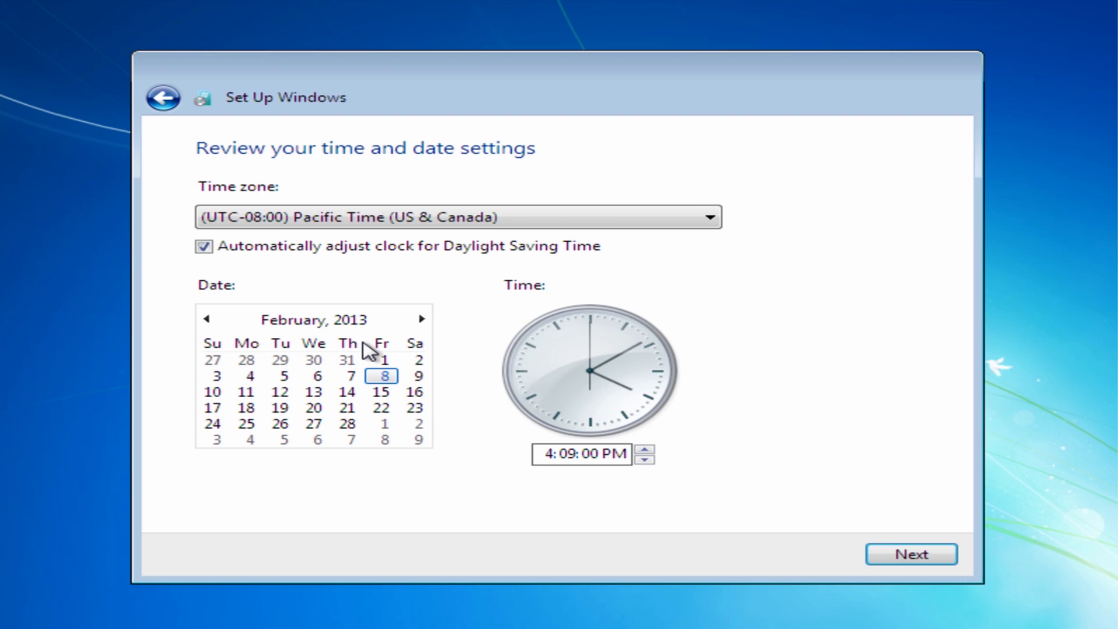
click(550, 221)
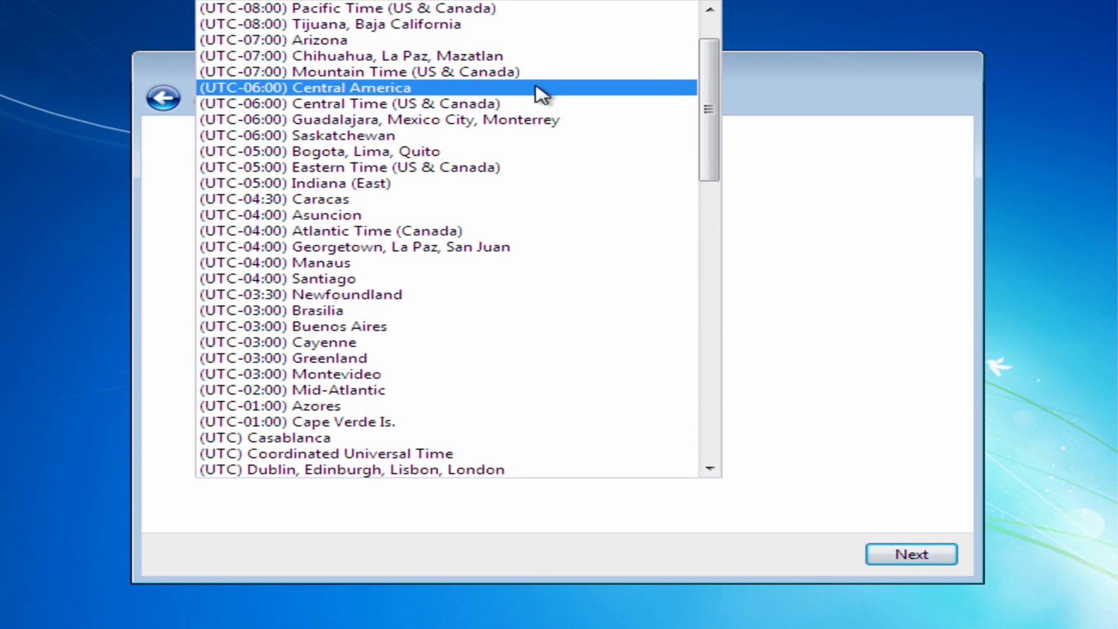
scroll(568, 119, up, 1)
scroll(576, 132, up, 1)
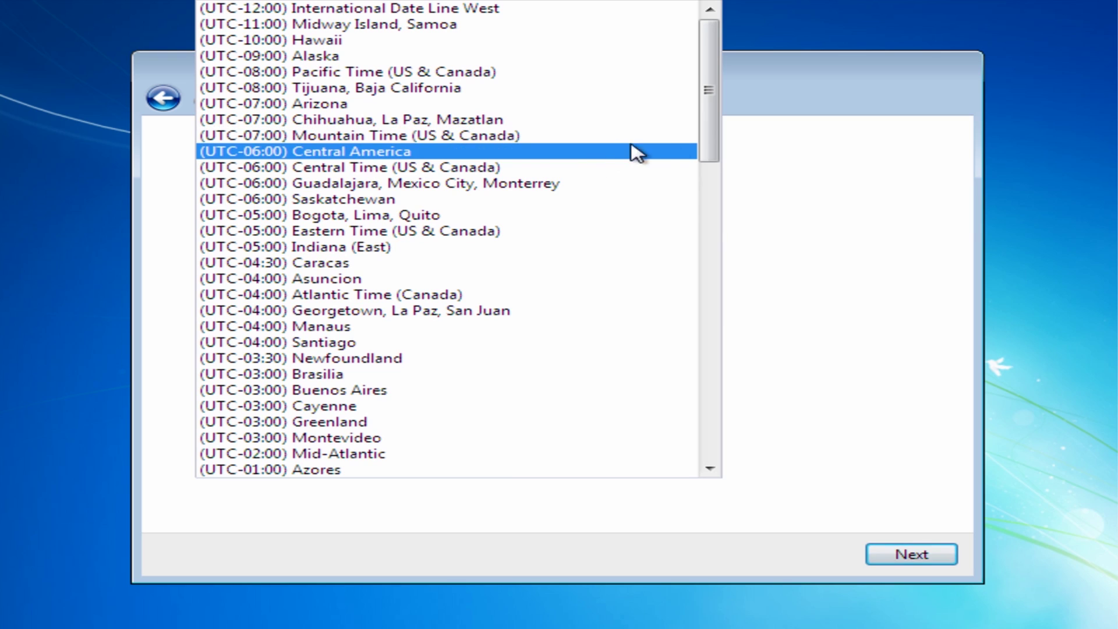
drag(706, 130, 708, 193)
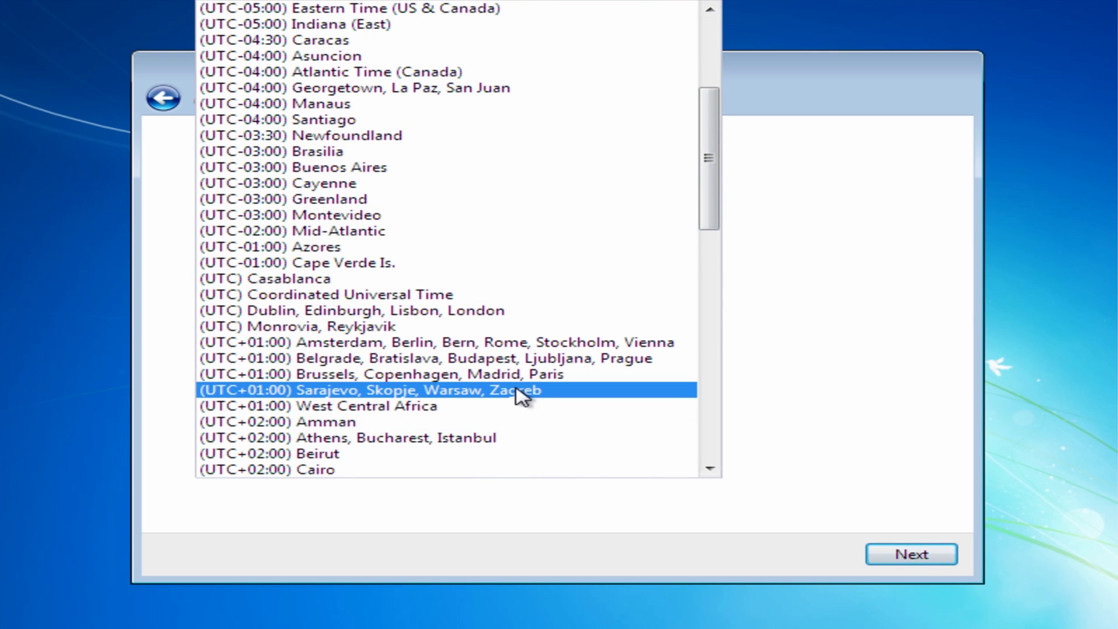
click(517, 312)
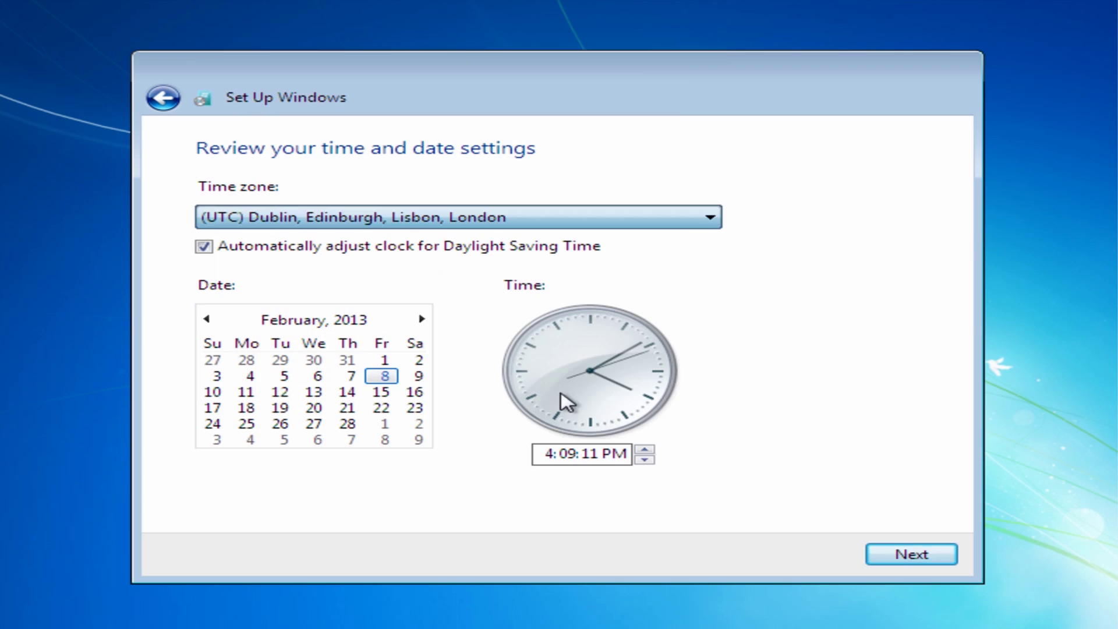
click(927, 558)
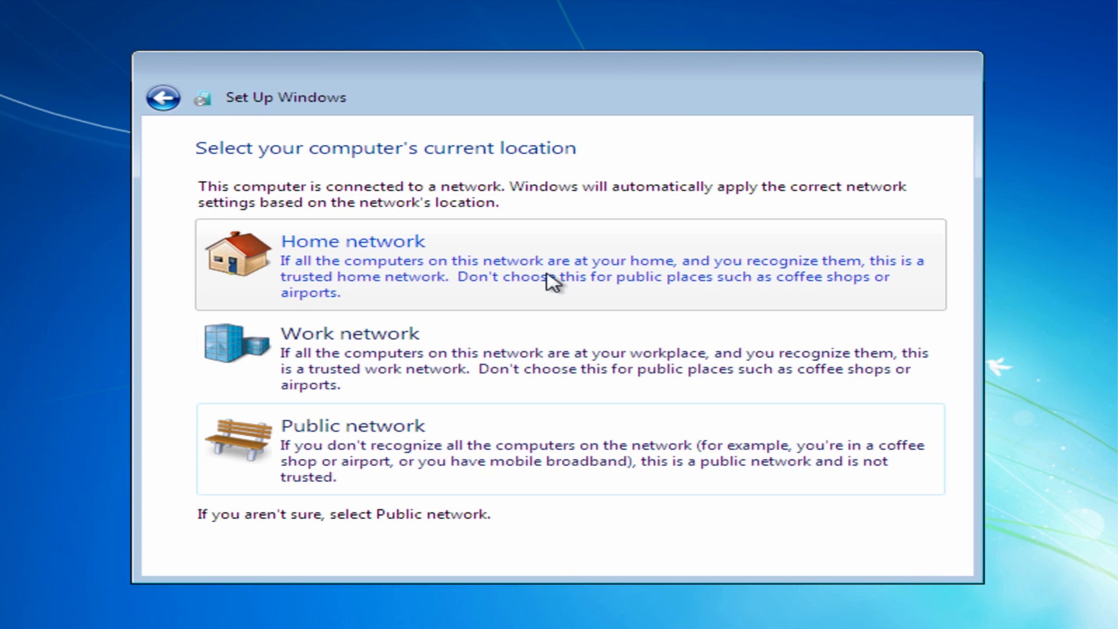
Set this computer's network location to Home network
click(381, 262)
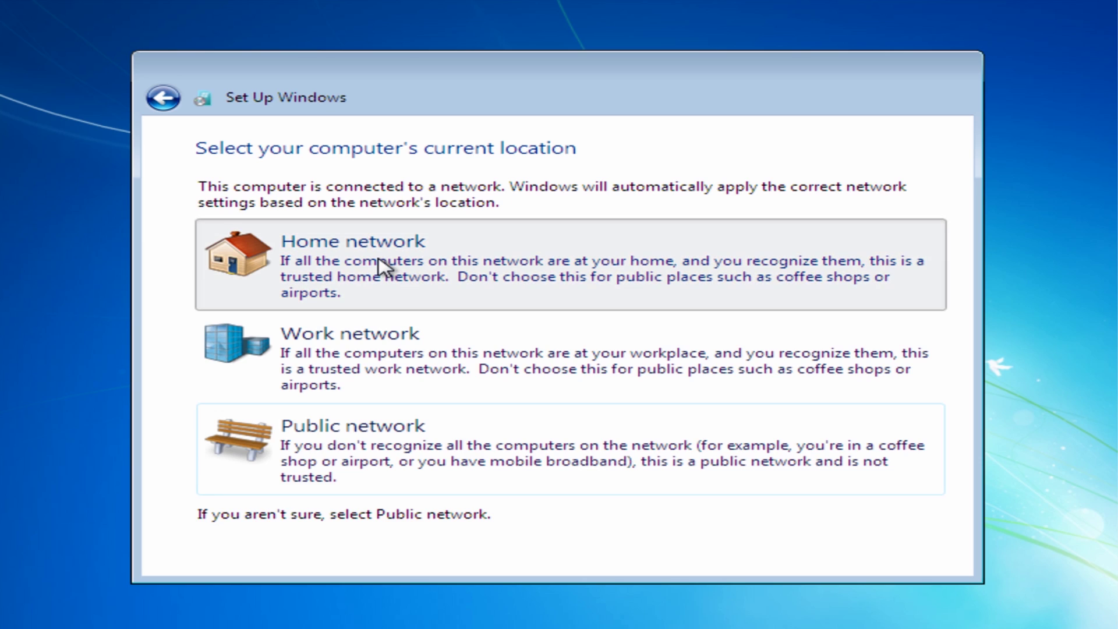